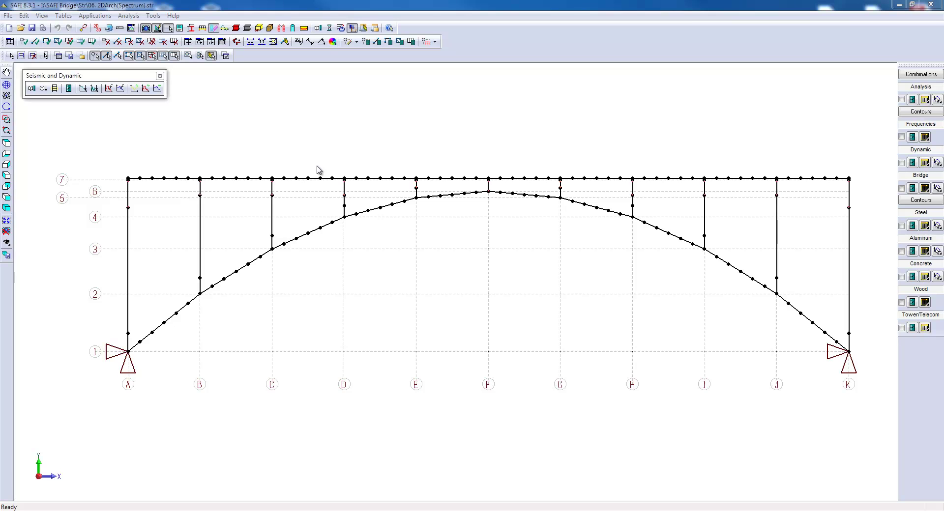
# Set the analysis type to Seismic and/or Dynamic and accept the weights and masses definition.
pyautogui.click(330, 30)
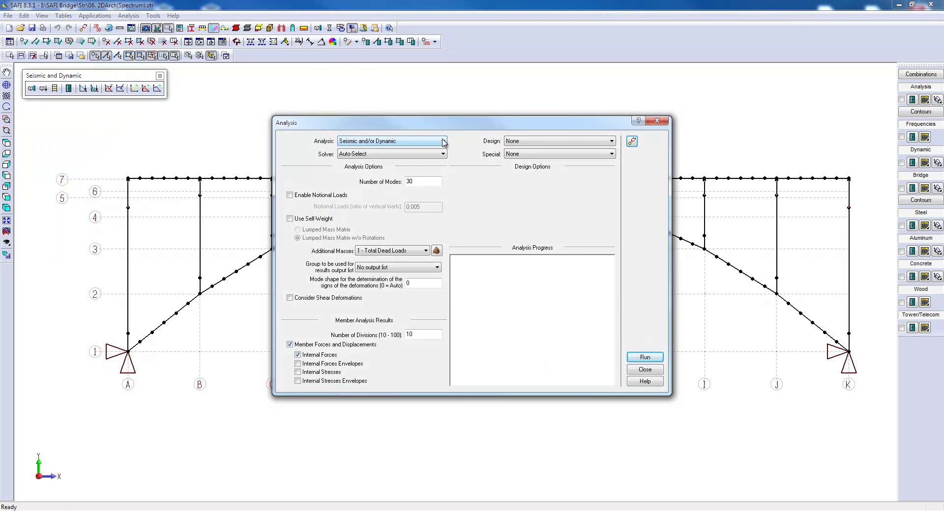
pyautogui.click(443, 142)
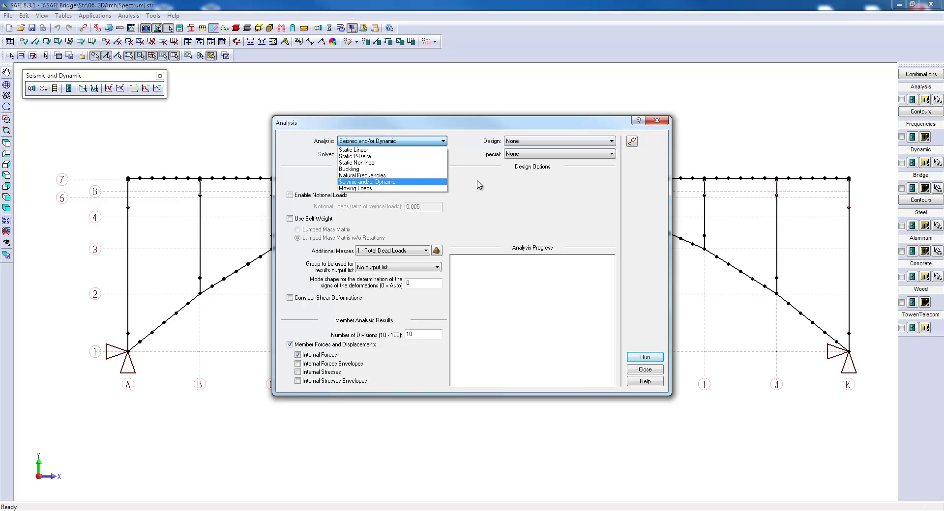
pyautogui.click(496, 187)
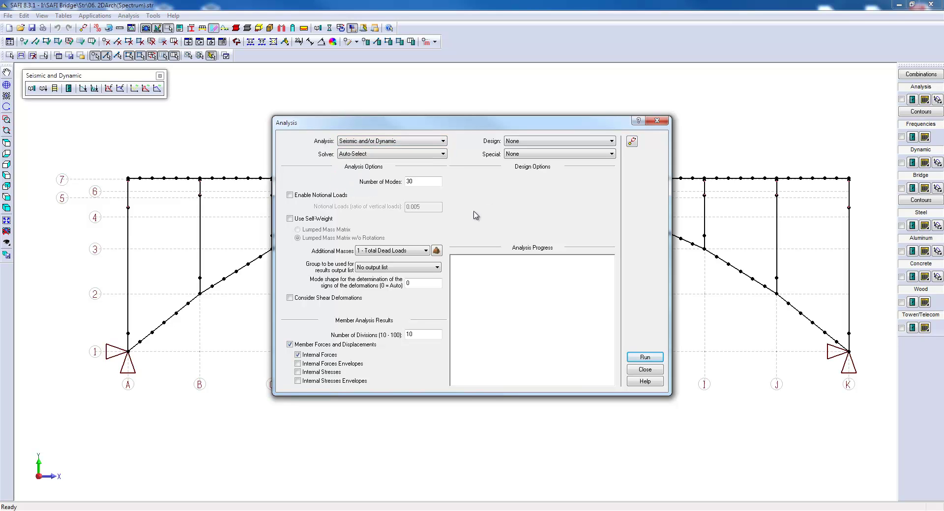
pyautogui.click(436, 252)
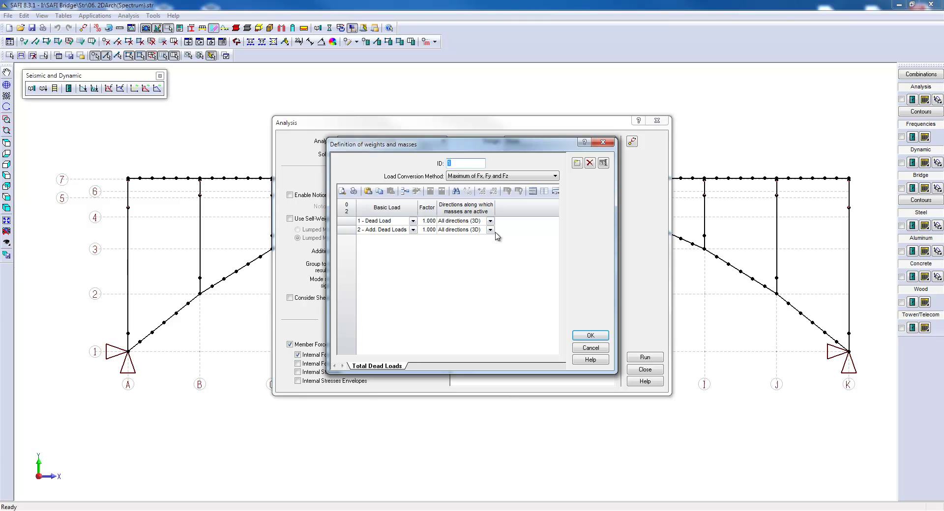
pyautogui.click(587, 335)
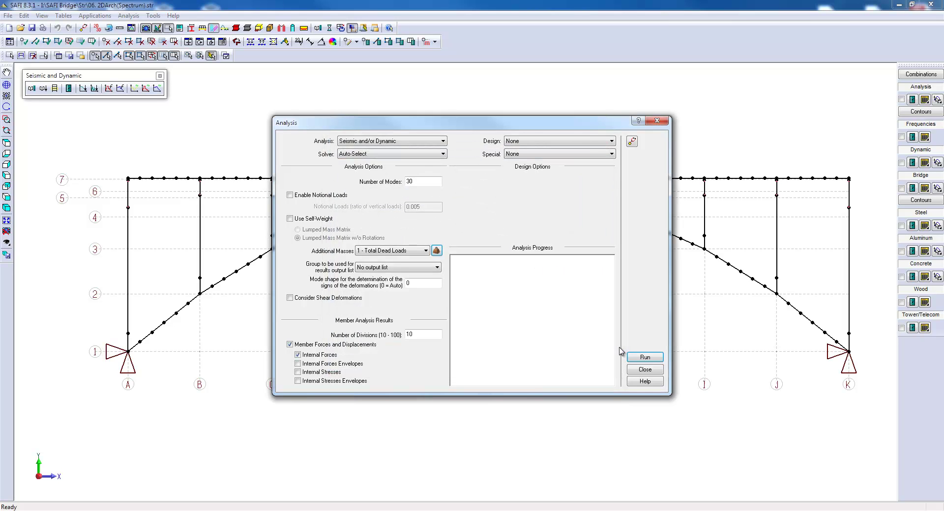
pyautogui.click(644, 370)
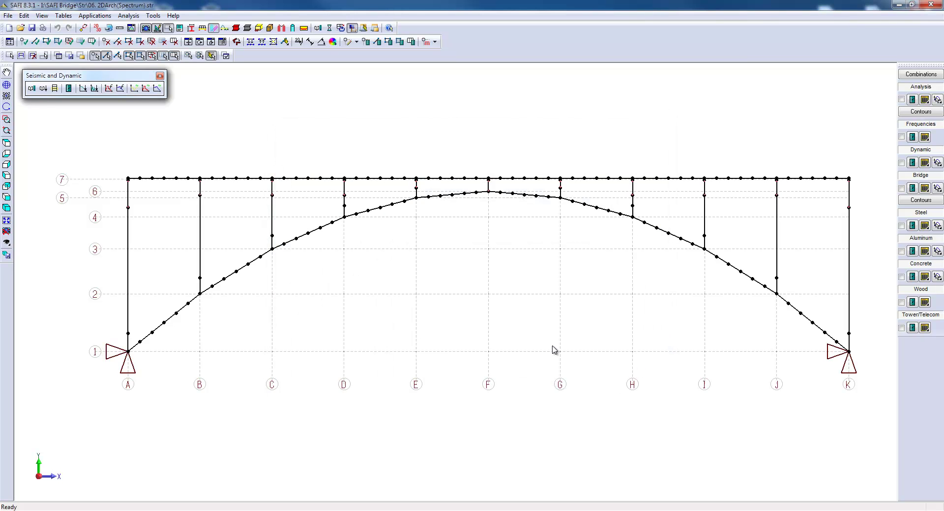
# Set the response spectrum load to the CNB-NBC-95-2 horizontal spectrum with no vertical spectrum.
pyautogui.click(83, 92)
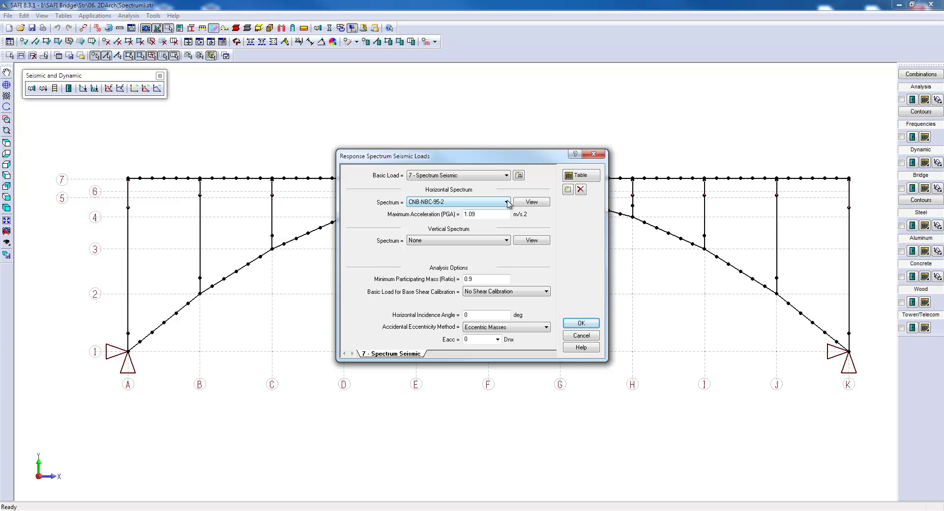
pyautogui.click(532, 202)
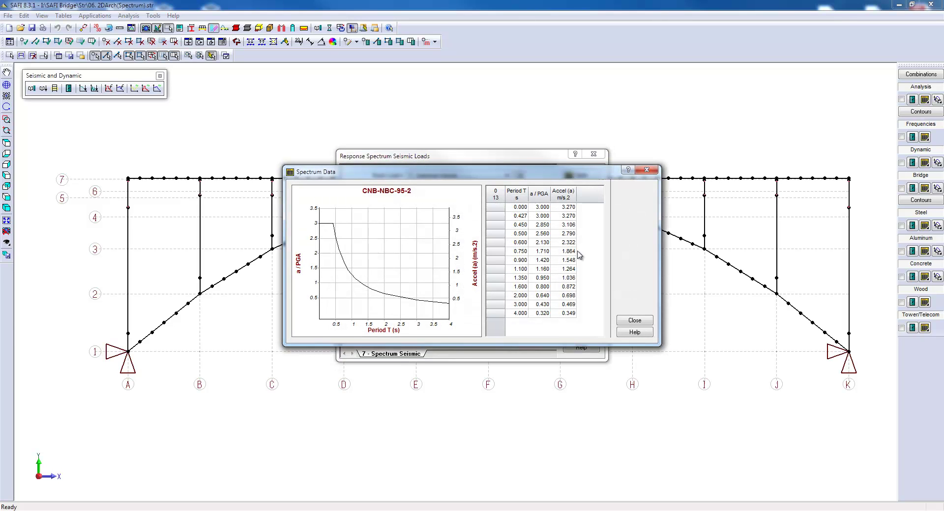
pyautogui.click(632, 321)
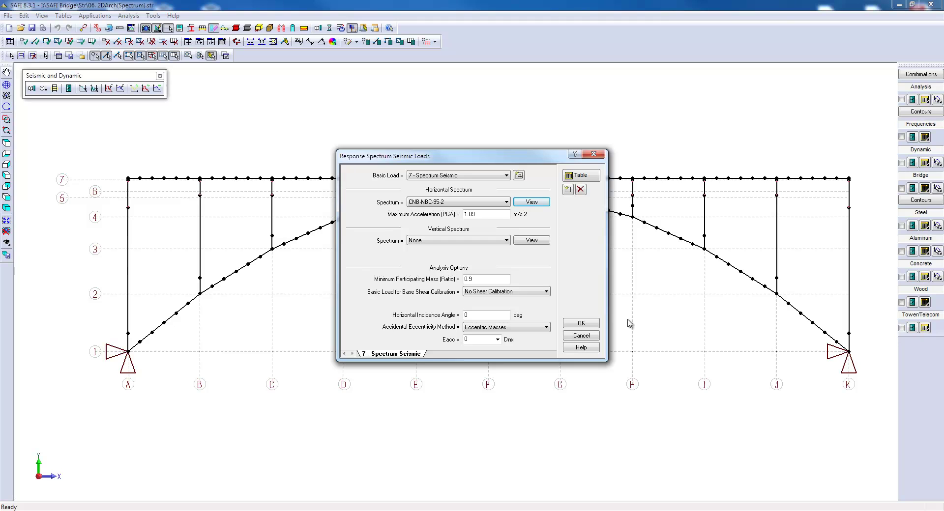
pyautogui.click(489, 216)
pyautogui.click(507, 241)
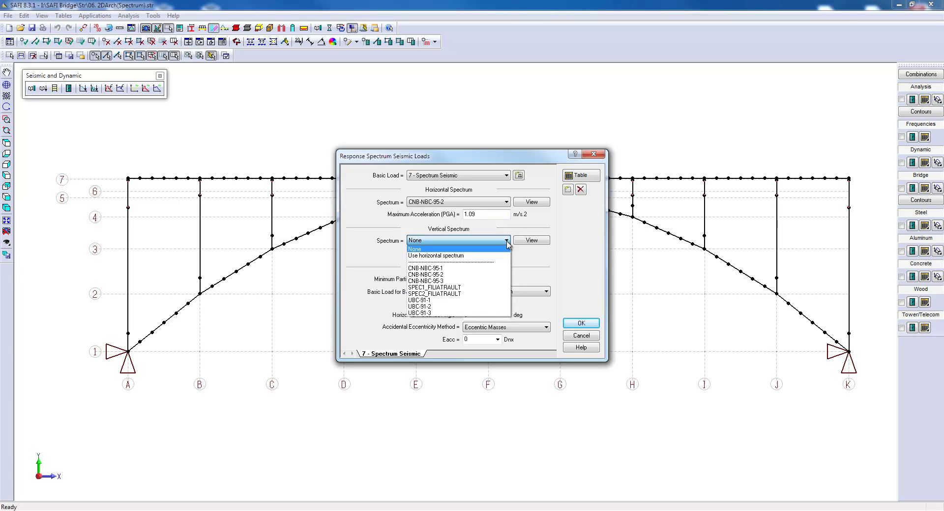
pyautogui.click(507, 241)
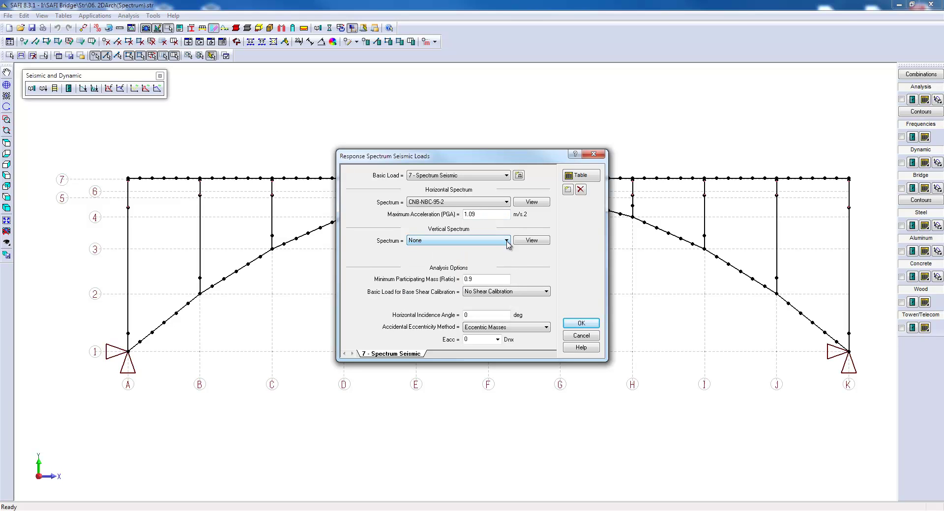
pyautogui.click(583, 324)
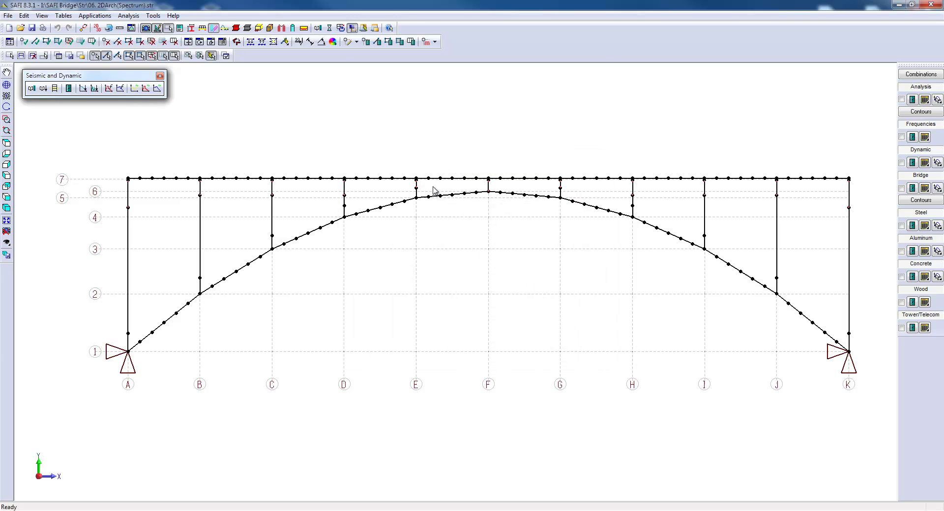
# Run the seismic and dynamic analysis, saving changes, and close it once finished.
pyautogui.click(330, 29)
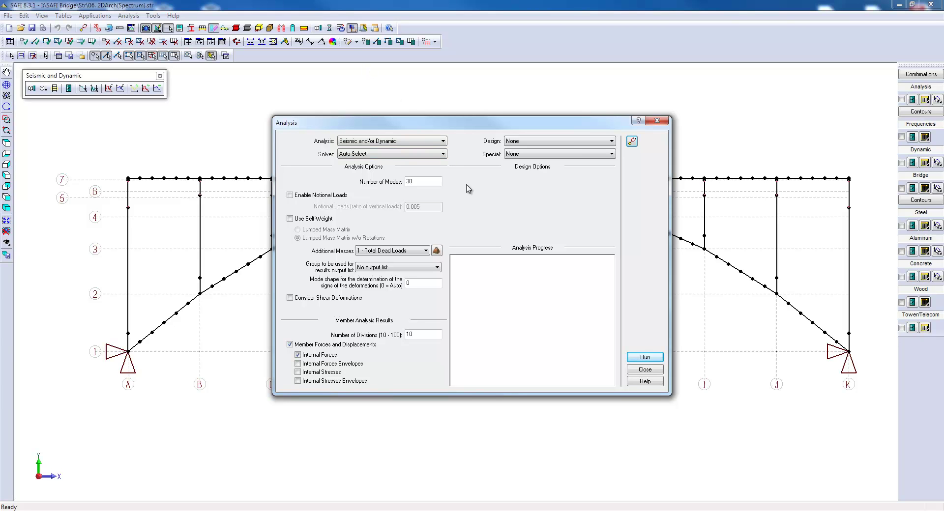
pyautogui.click(648, 357)
pyautogui.click(469, 279)
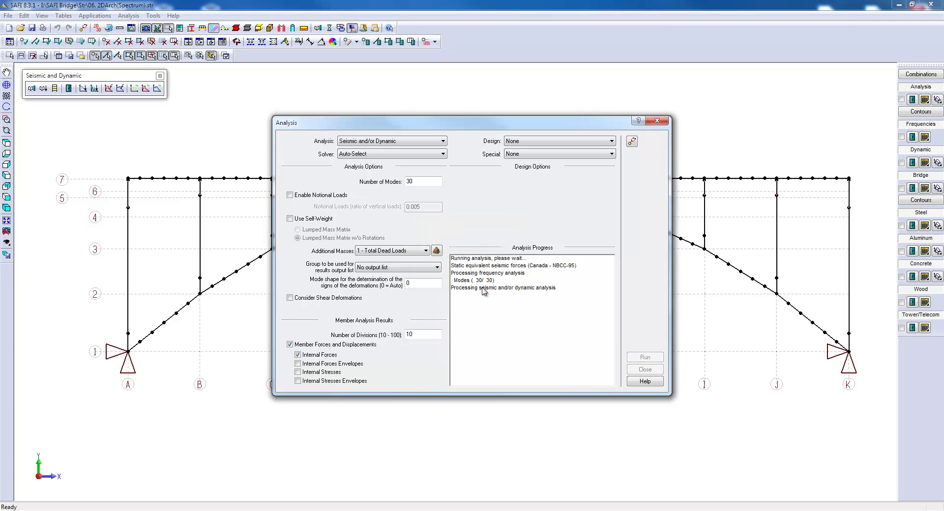
pyautogui.click(431, 181)
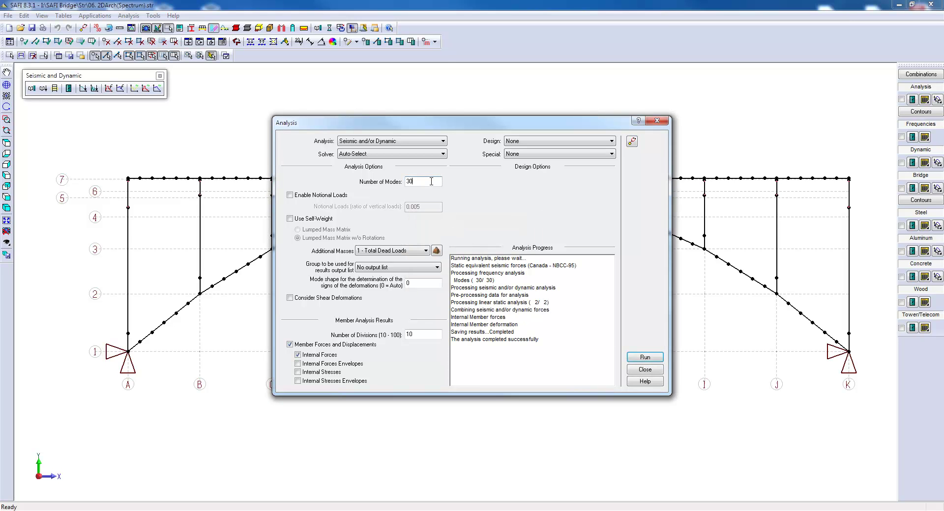
pyautogui.click(641, 370)
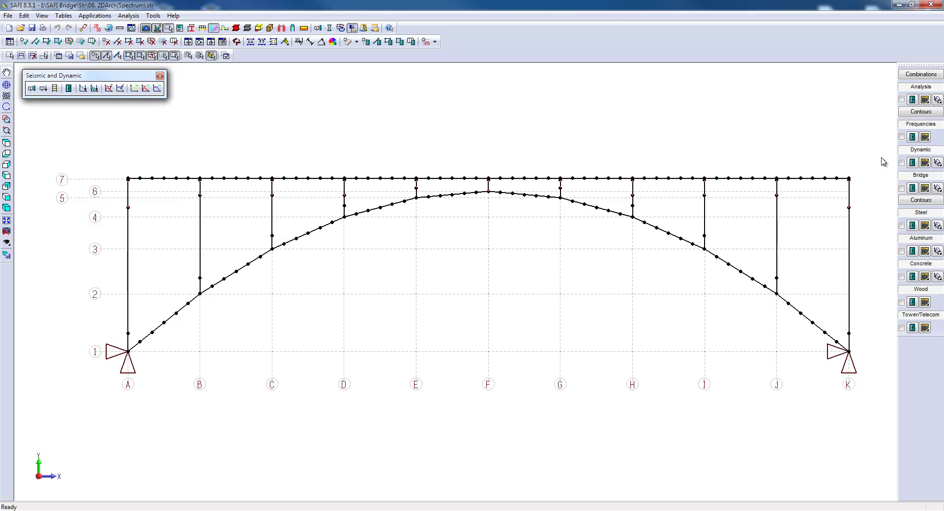
# Show the frequencies and participating masses table enlarged, with modes 1, 3 and 5 marked.
pyautogui.click(925, 137)
pyautogui.click(927, 146)
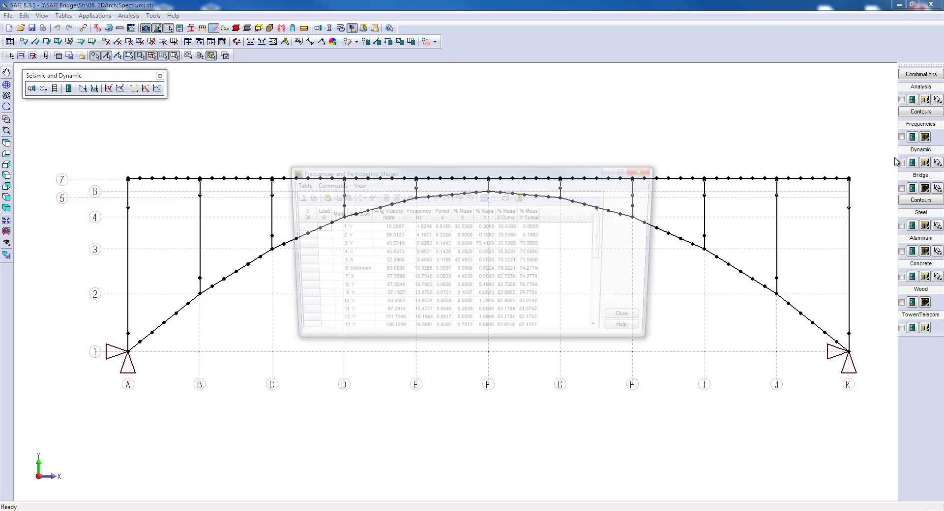
pyautogui.moveTo(653, 338); pyautogui.dragTo(800, 462)
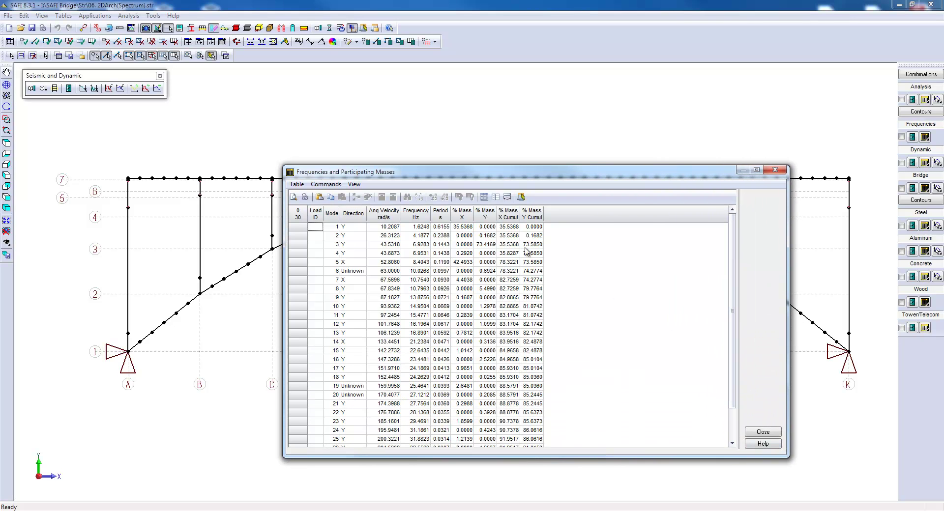
pyautogui.click(298, 227)
pyautogui.keyDown('ctrl'); pyautogui.click(295, 245); pyautogui.keyUp('ctrl')
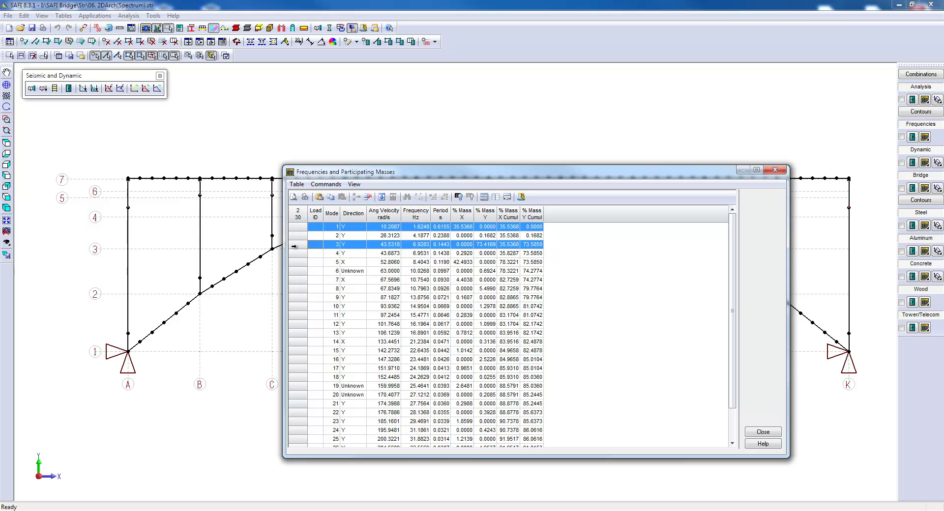
pyautogui.keyDown('ctrl'); pyautogui.click(295, 263); pyautogui.keyUp('ctrl')
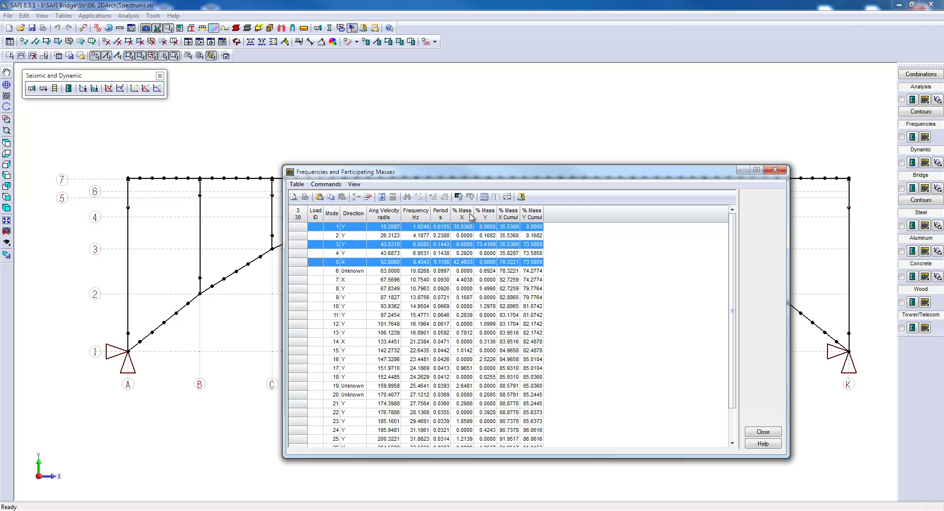
# Sort the modes by % Mass X, % Mass Y, then cumulative X and Y mass.
pyautogui.click(470, 217)
pyautogui.click(468, 217)
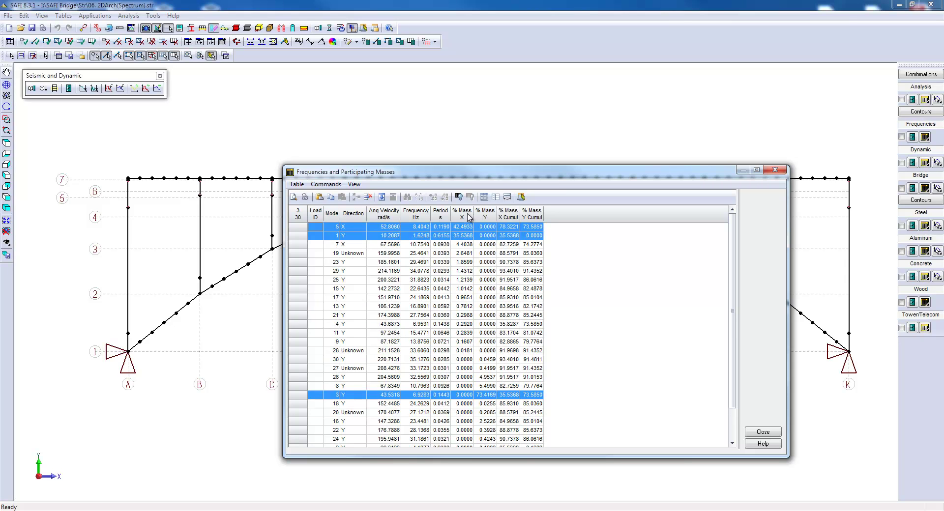
pyautogui.click(487, 213)
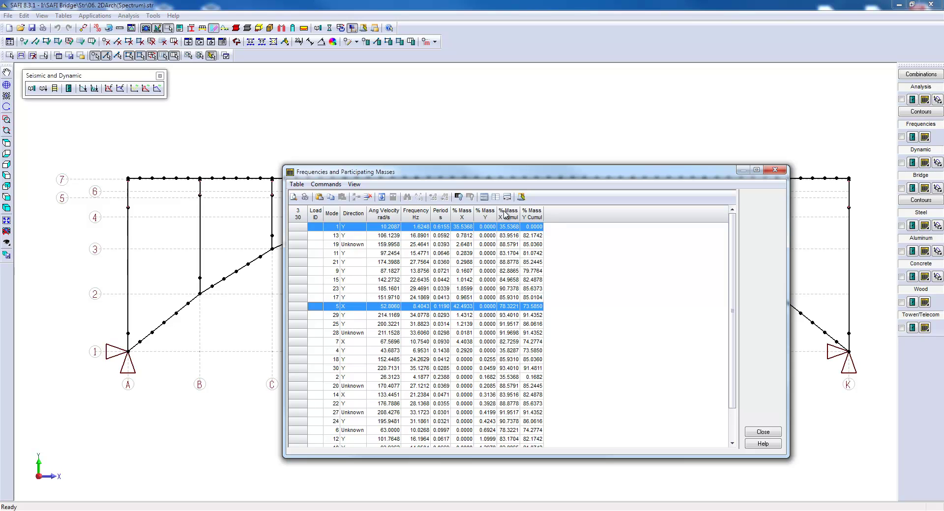
pyautogui.click(506, 214)
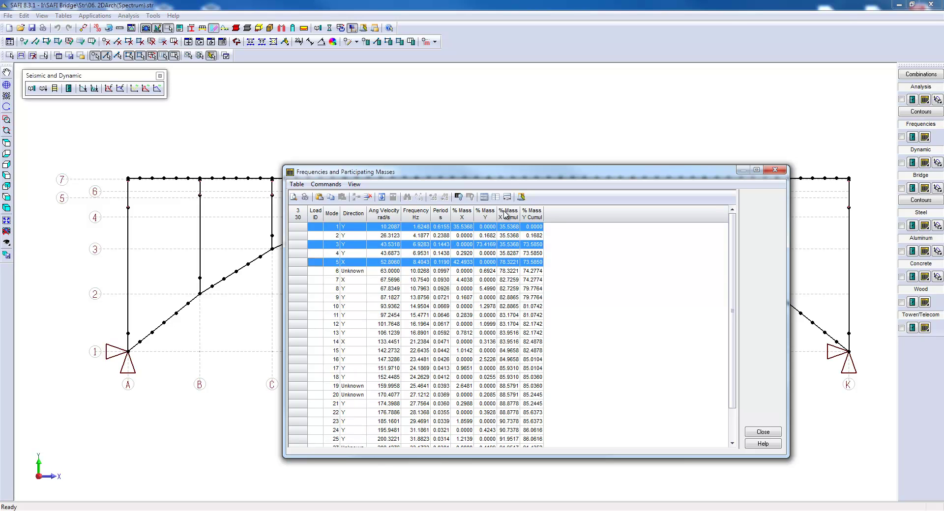
pyautogui.click(530, 214)
pyautogui.click(531, 215)
pyautogui.click(527, 220)
# Clear the marks on modes 1, 3 and 5 and close the table.
pyautogui.scroll(-2, 543, 271)
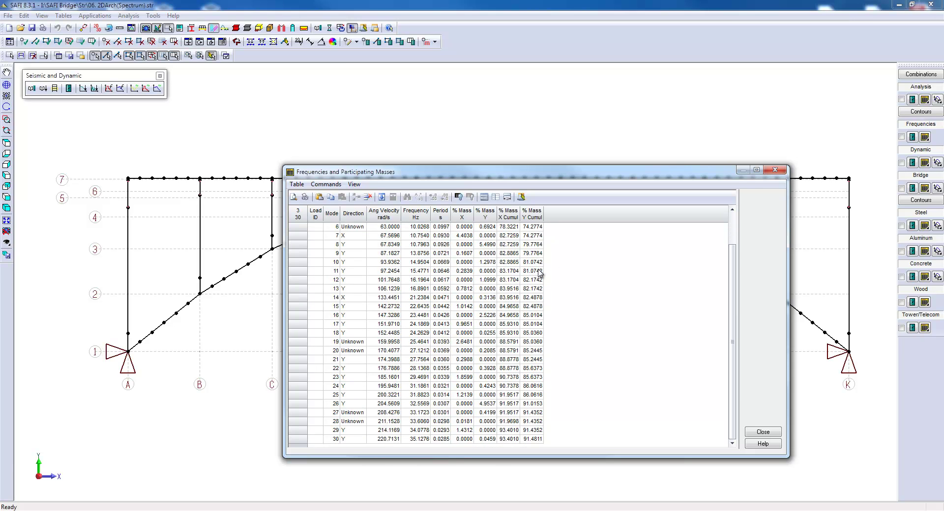
pyautogui.scroll(2, 540, 273)
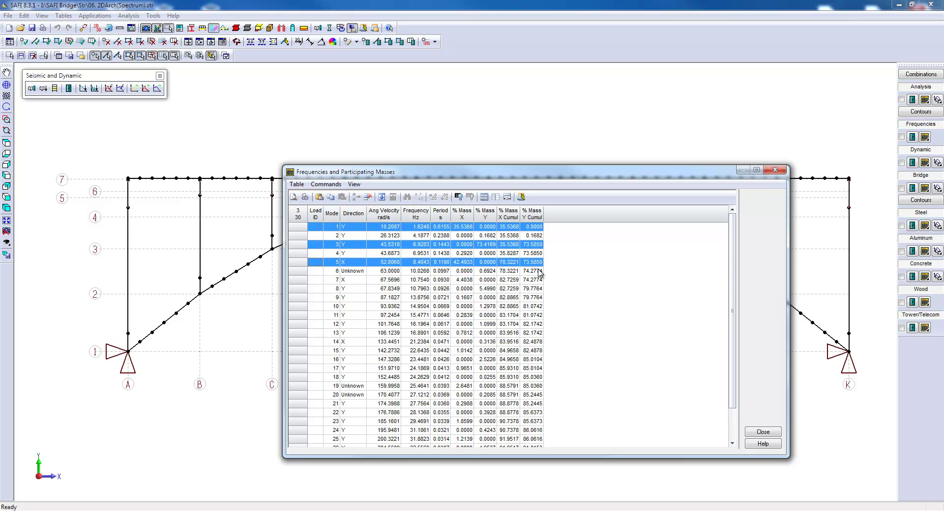
pyautogui.press('Escape')
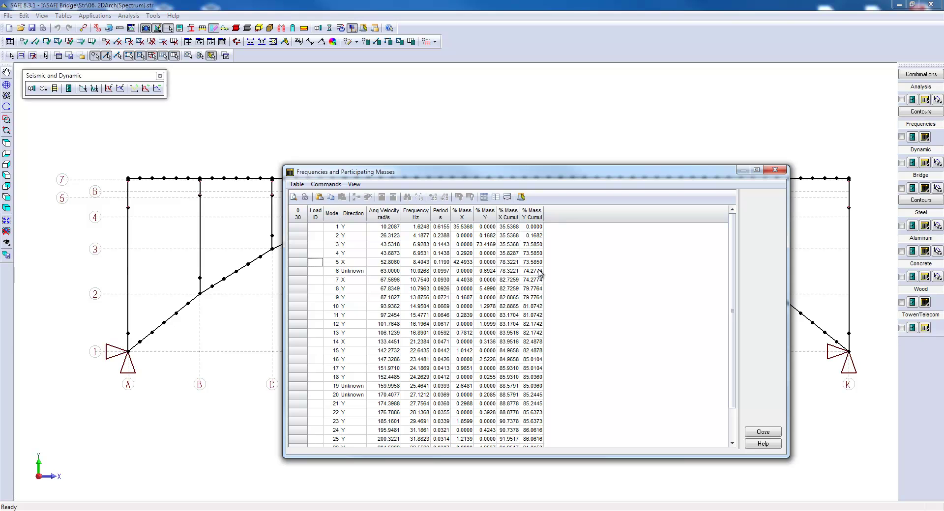
pyautogui.click(763, 433)
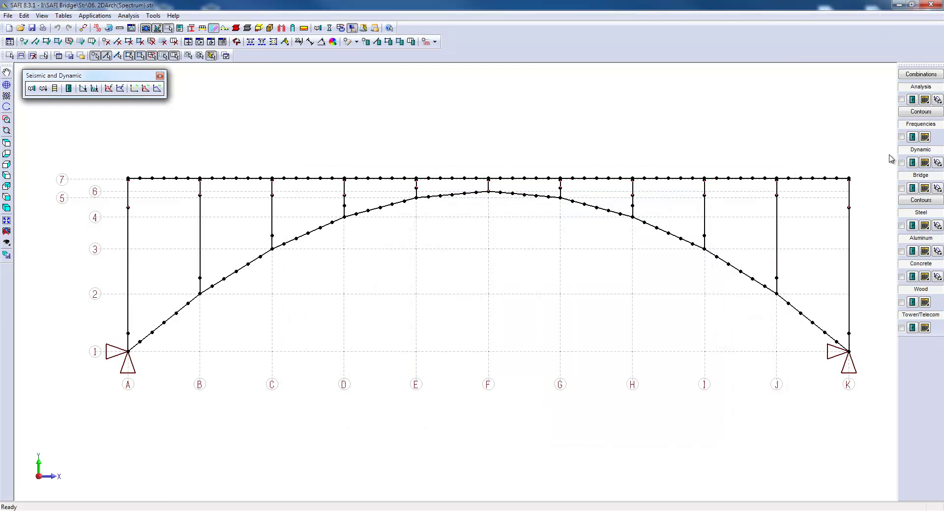
pyautogui.click(912, 138)
pyautogui.click(595, 259)
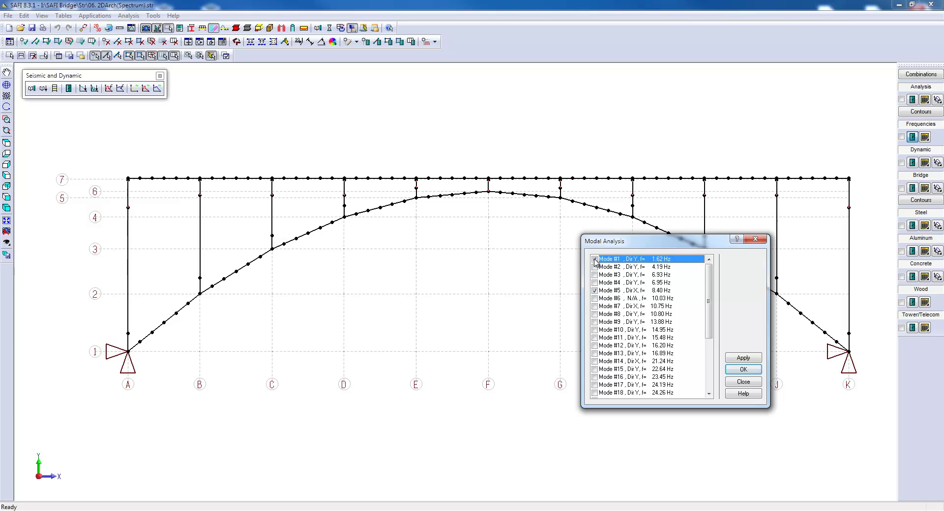
pyautogui.click(601, 291)
pyautogui.click(744, 359)
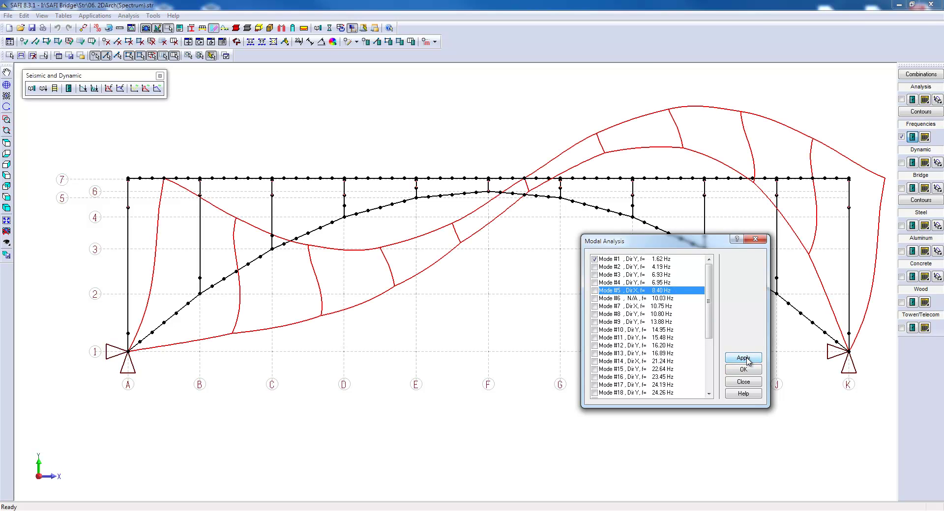
pyautogui.click(595, 259)
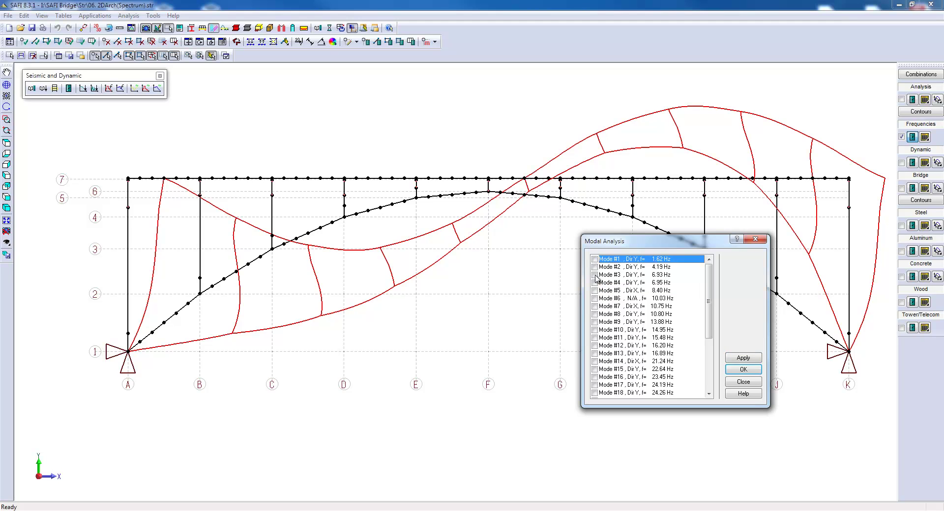
pyautogui.click(595, 275)
pyautogui.click(743, 358)
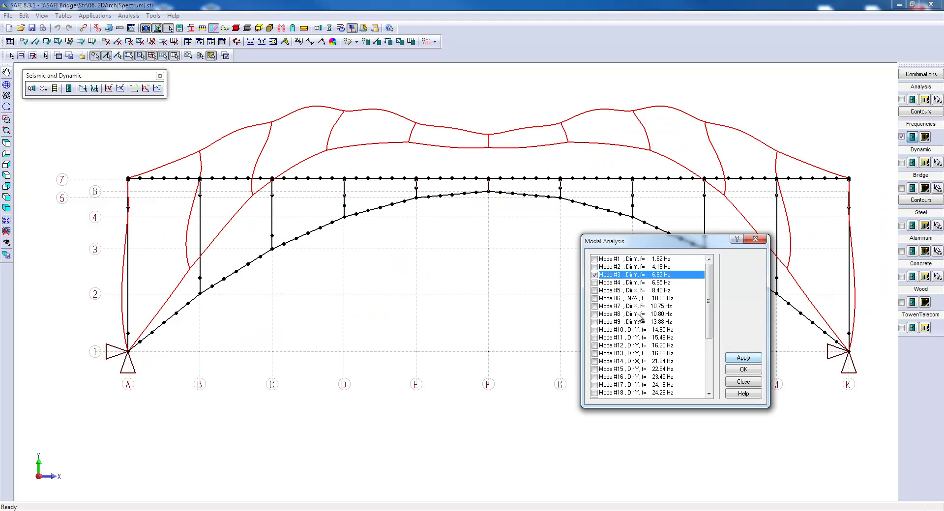
pyautogui.click(595, 290)
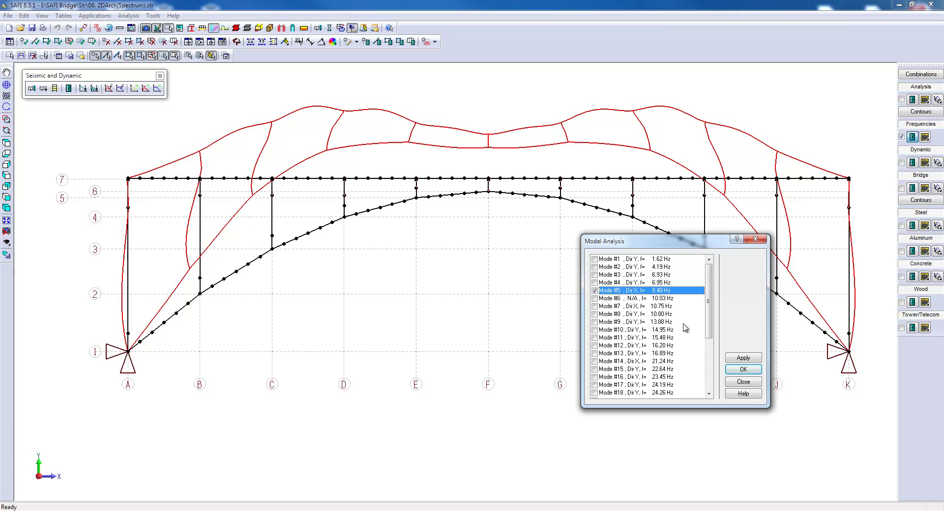
pyautogui.click(741, 359)
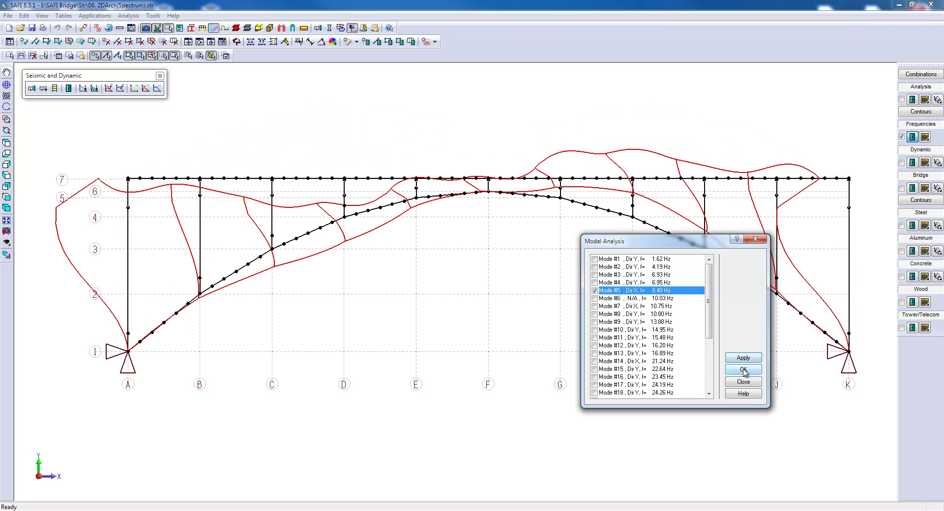
pyautogui.click(744, 370)
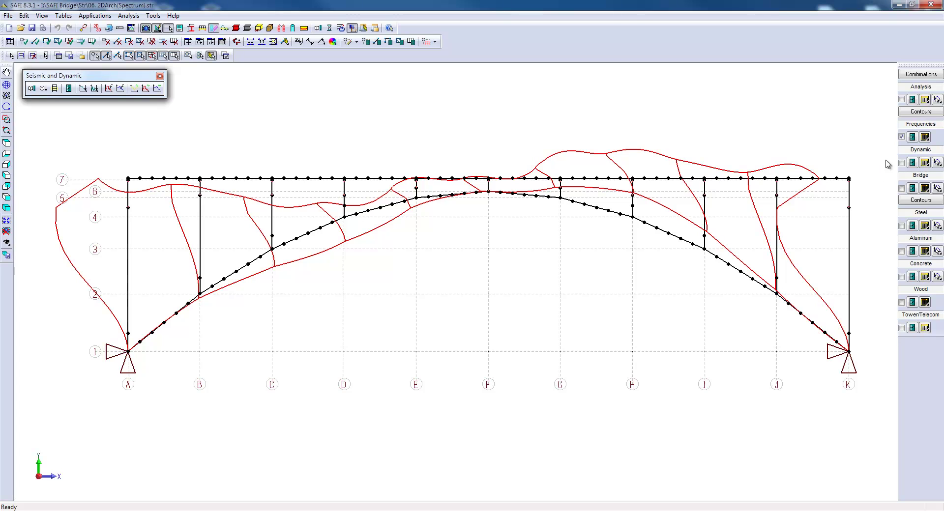
pyautogui.click(902, 138)
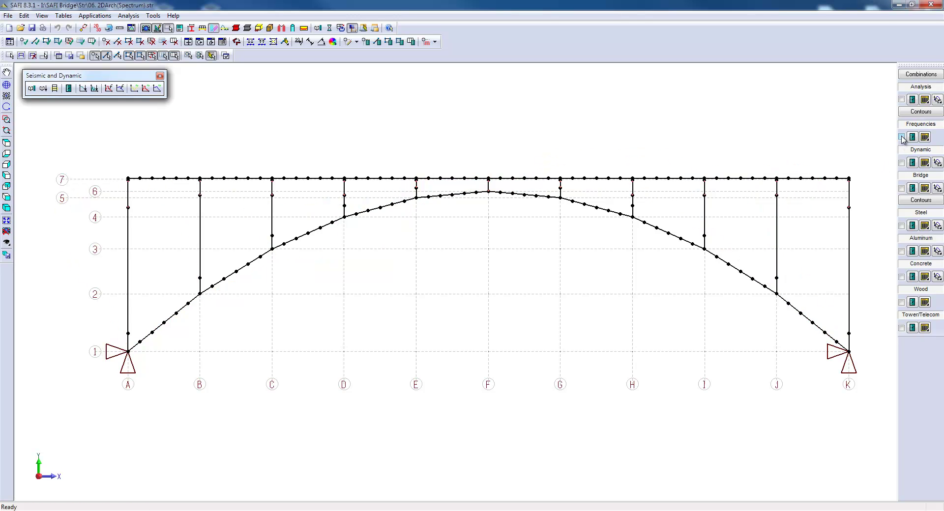
# Turn on dynamic results and draw the internal deformed shape on the bridge.
pyautogui.click(911, 163)
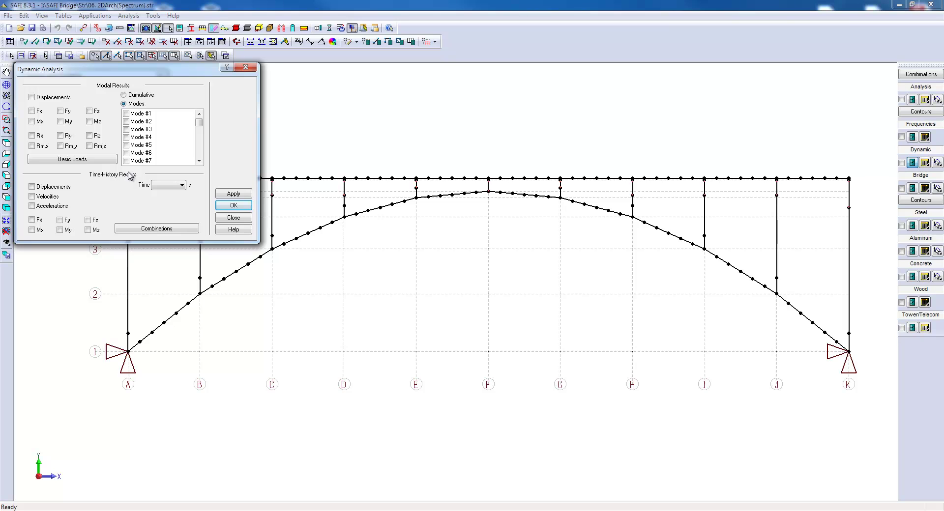
pyautogui.click(229, 205)
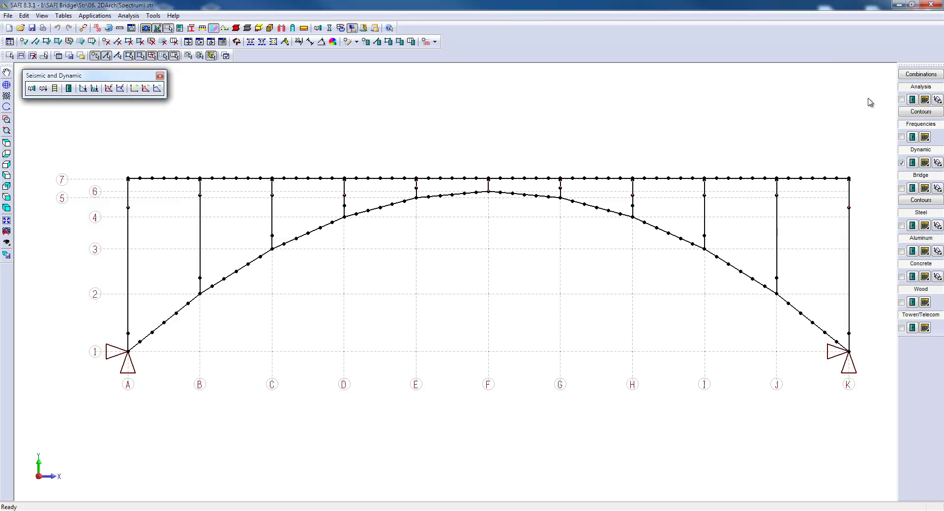
pyautogui.click(913, 100)
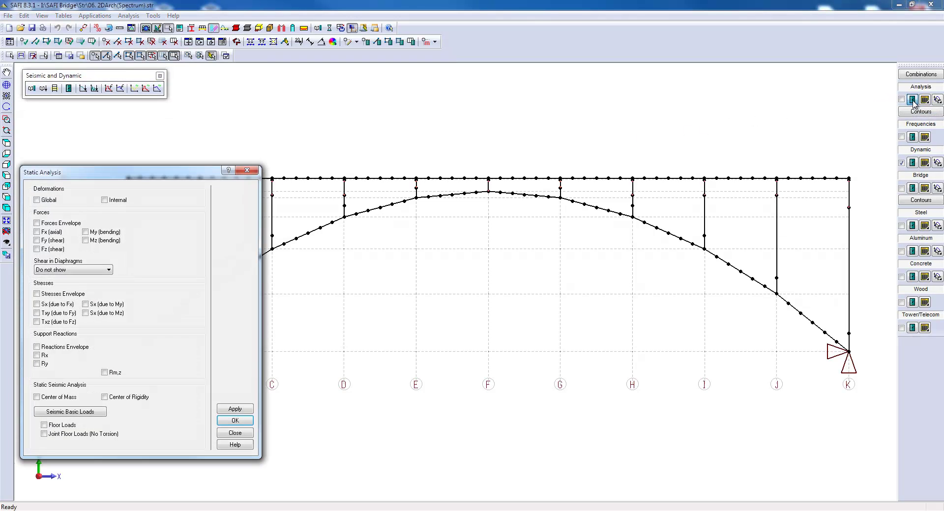
pyautogui.click(105, 200)
pyautogui.click(236, 412)
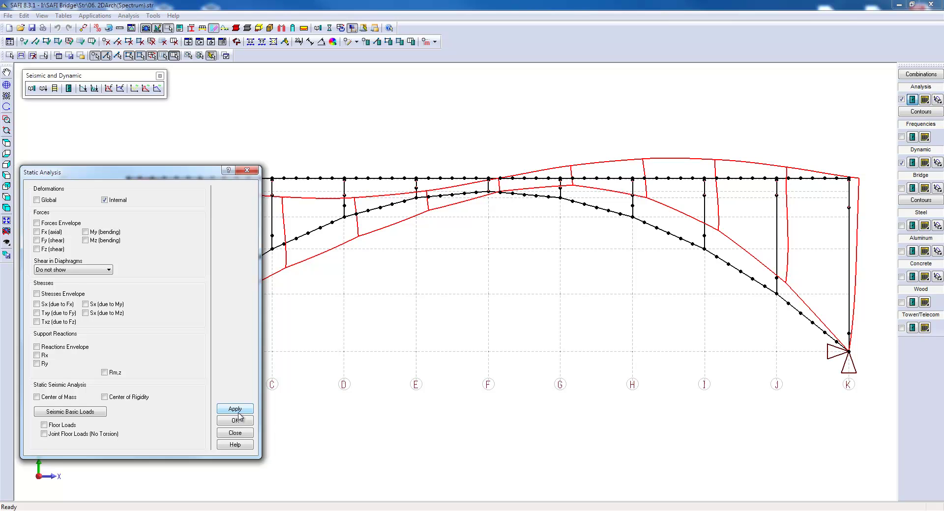
pyautogui.click(239, 421)
# Show combination 2 - seismic and display Fx and Mz instead of internal deformations.
pyautogui.click(919, 77)
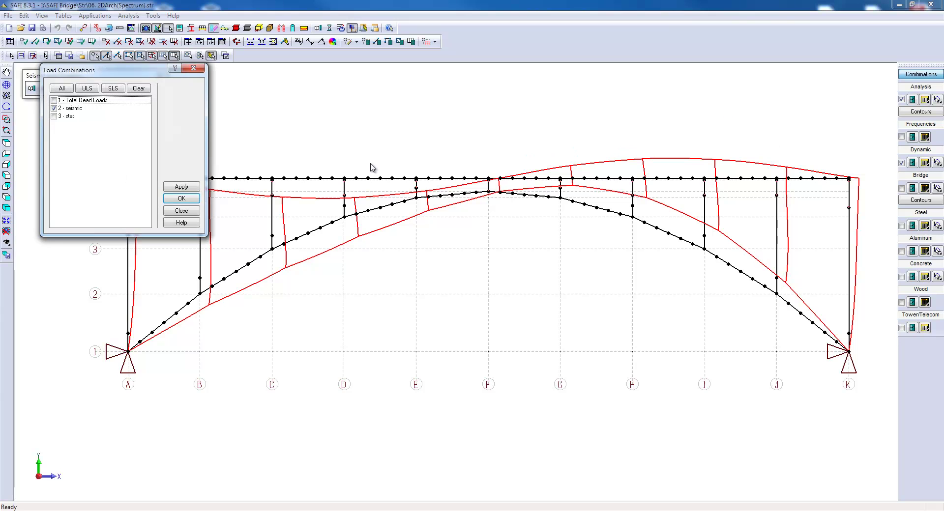
pyautogui.click(181, 198)
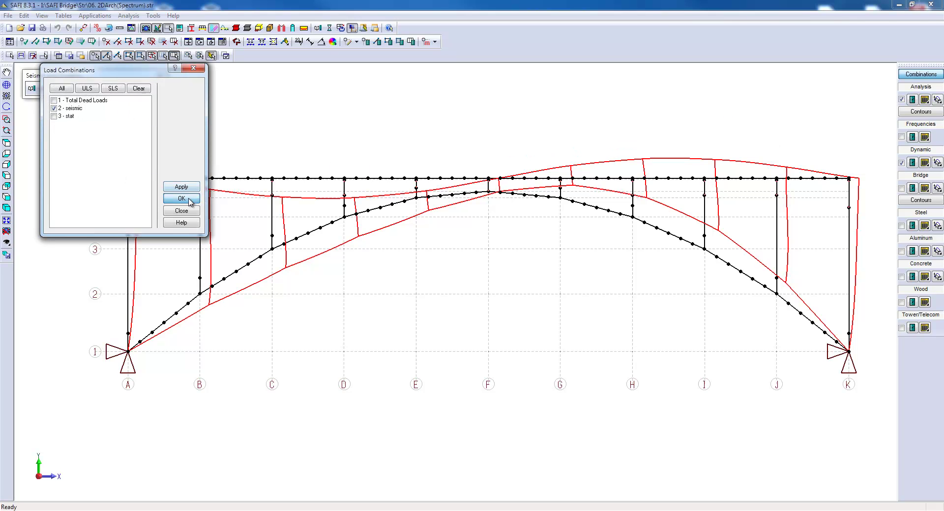
pyautogui.click(908, 101)
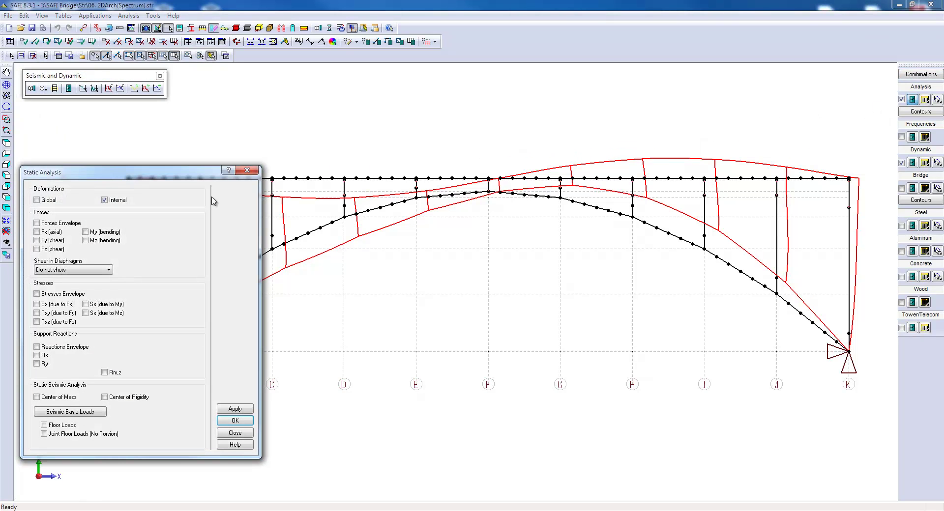
pyautogui.click(104, 200)
pyautogui.click(85, 241)
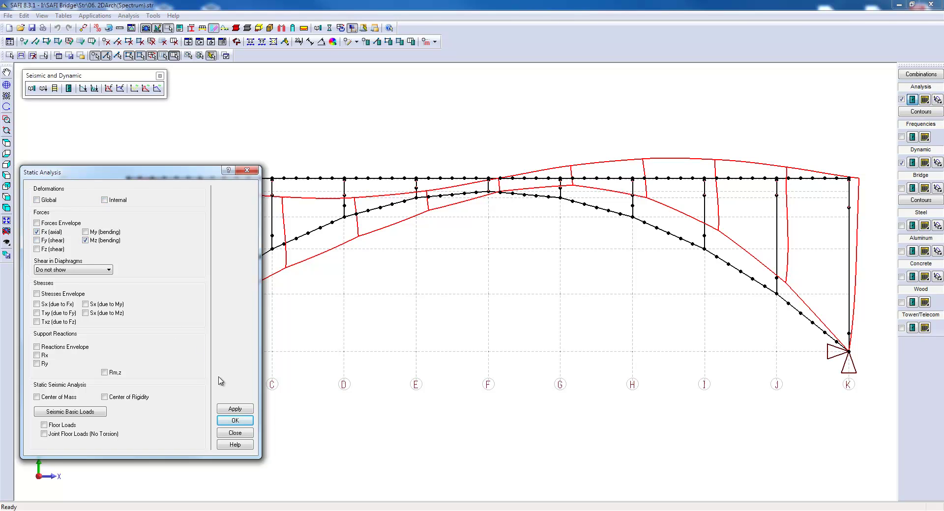